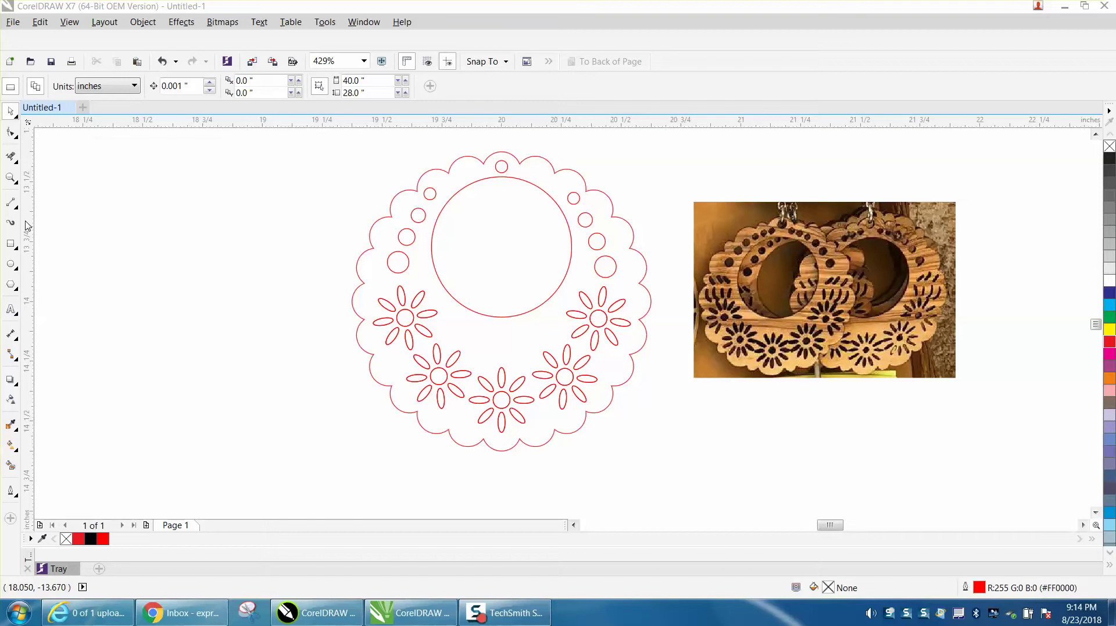
- Draw a vertical centre line, erase the right-half nodes, then remove the line
click(12, 203)
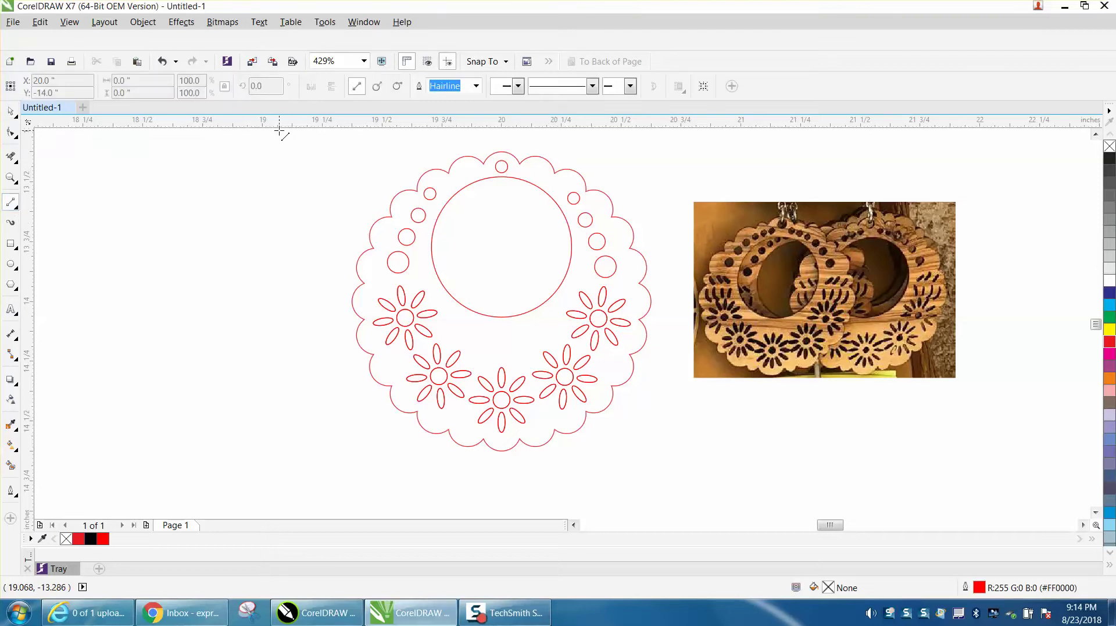
mouse_move(288, 133)
mouse_down()
mouse_move(290, 470)
mouse_move(278, 486)
mouse_move(288, 489)
mouse_up()
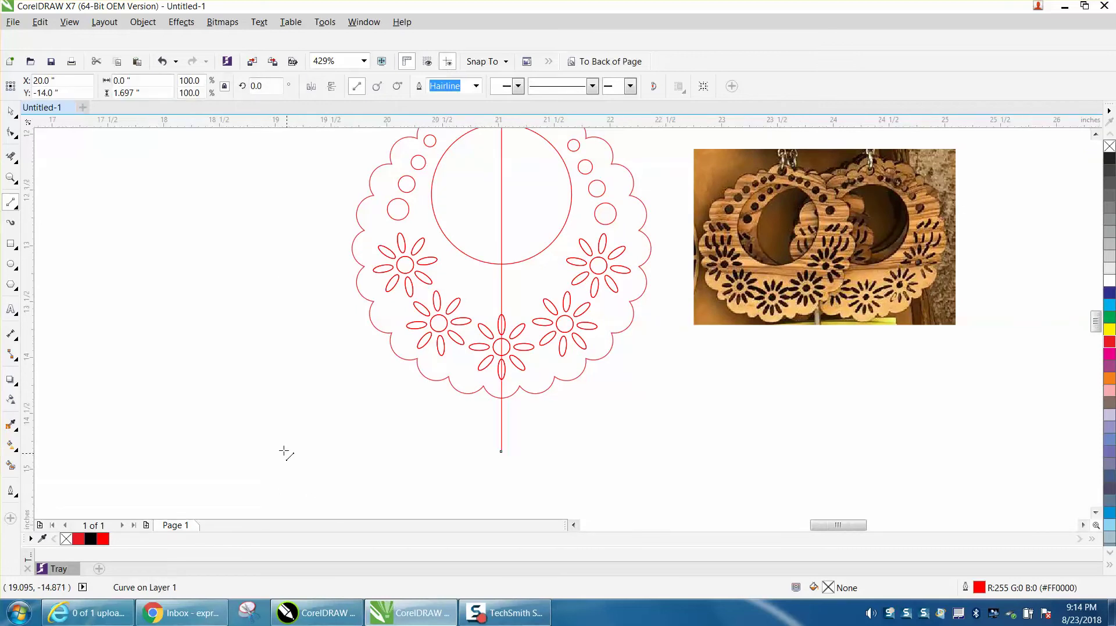
scroll(288, 454, down, 2)
click(11, 178)
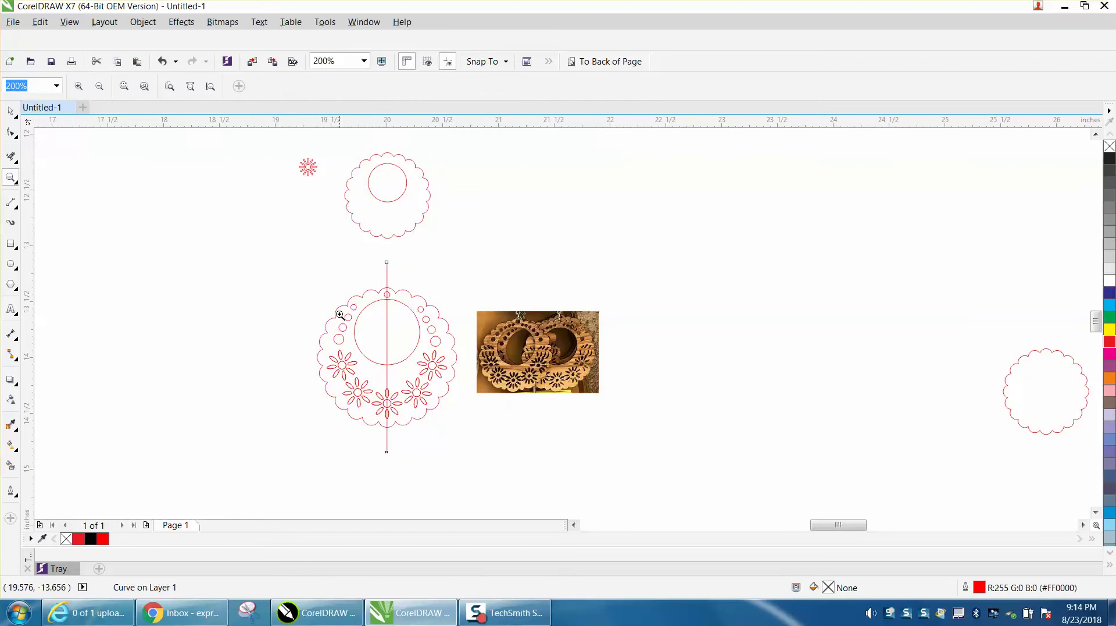
drag(323, 279, 497, 448)
click(12, 157)
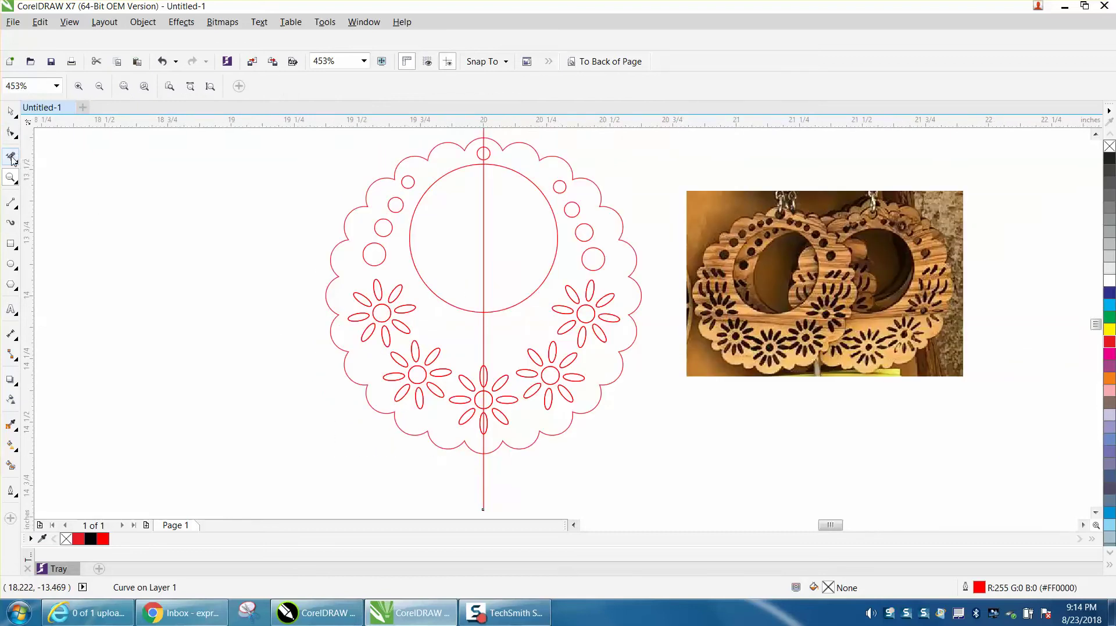
mouse_move(494, 139)
mouse_down()
mouse_move(542, 416)
mouse_move(671, 463)
mouse_up()
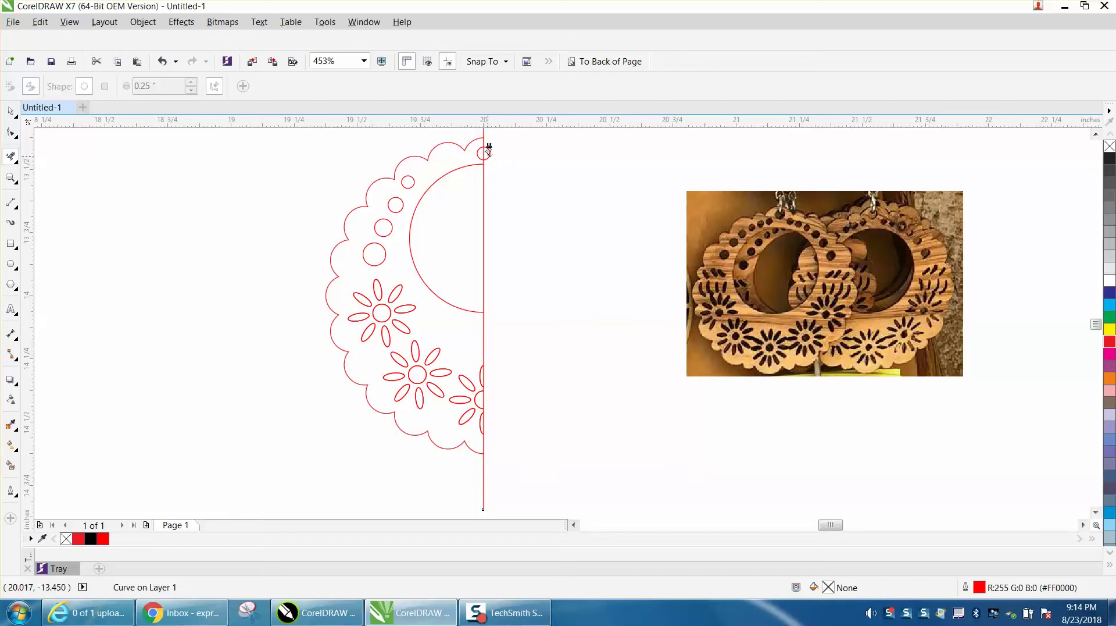
click(10, 110)
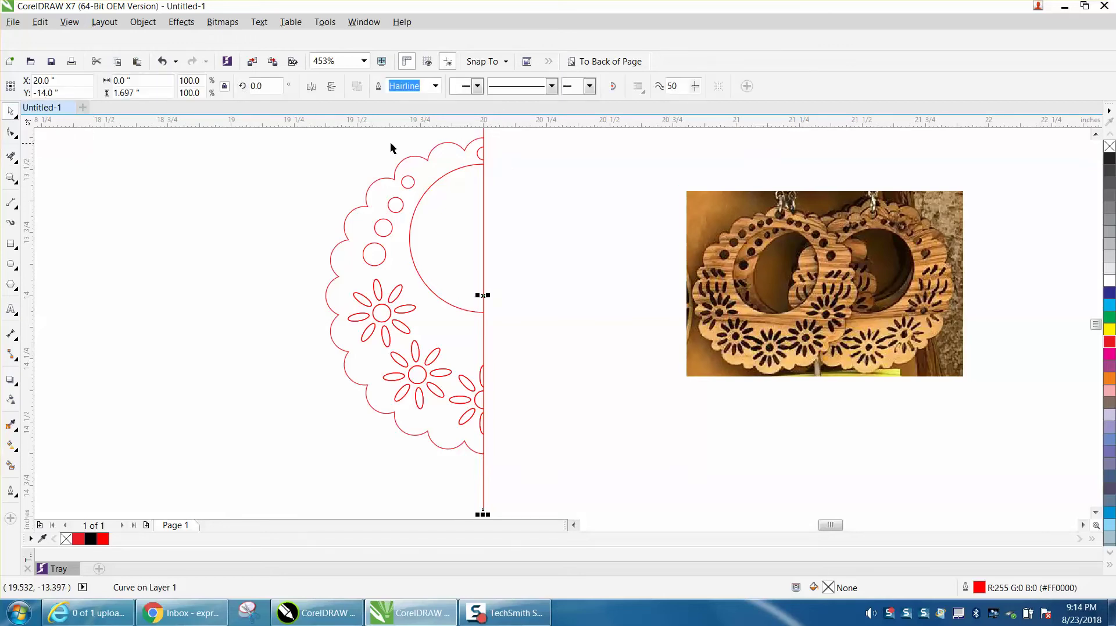
key(Delete)
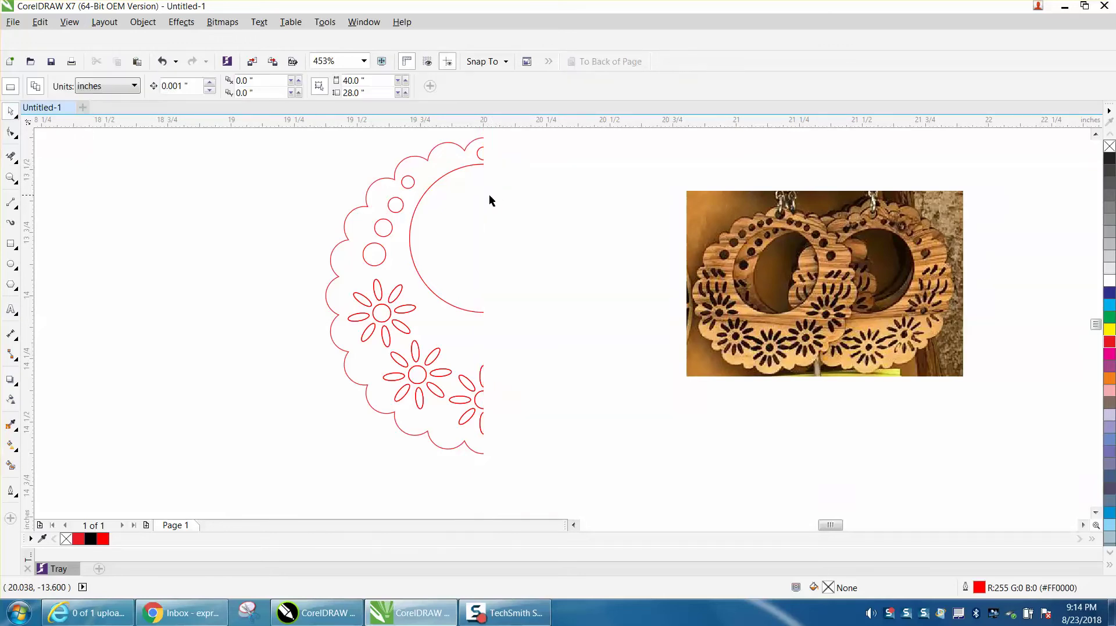
scroll(435, 213, down, 2)
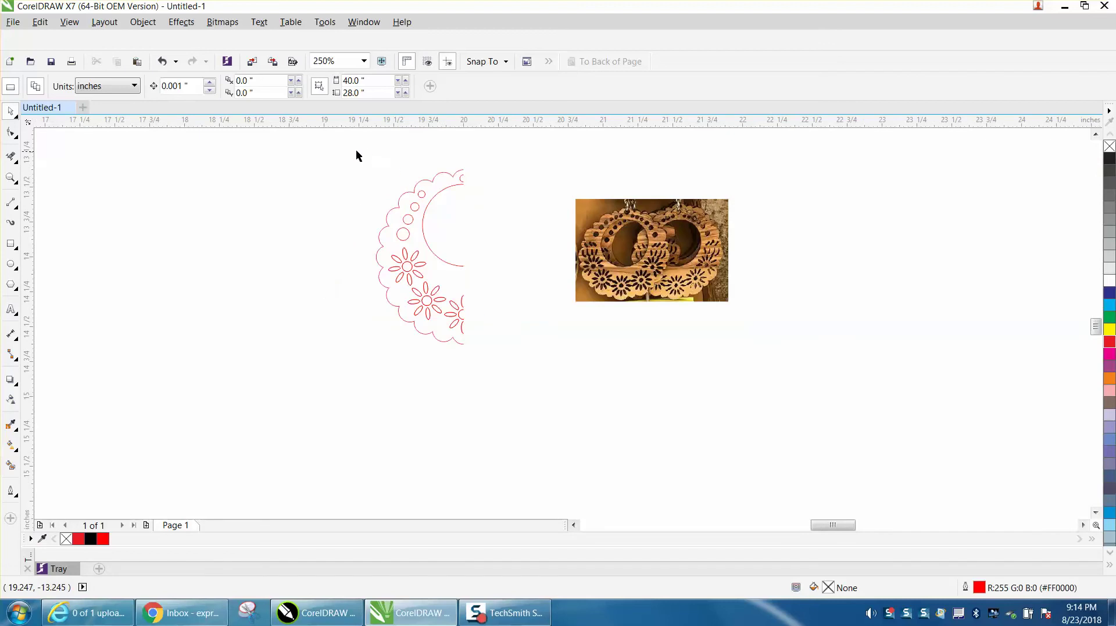
drag(350, 152, 544, 357)
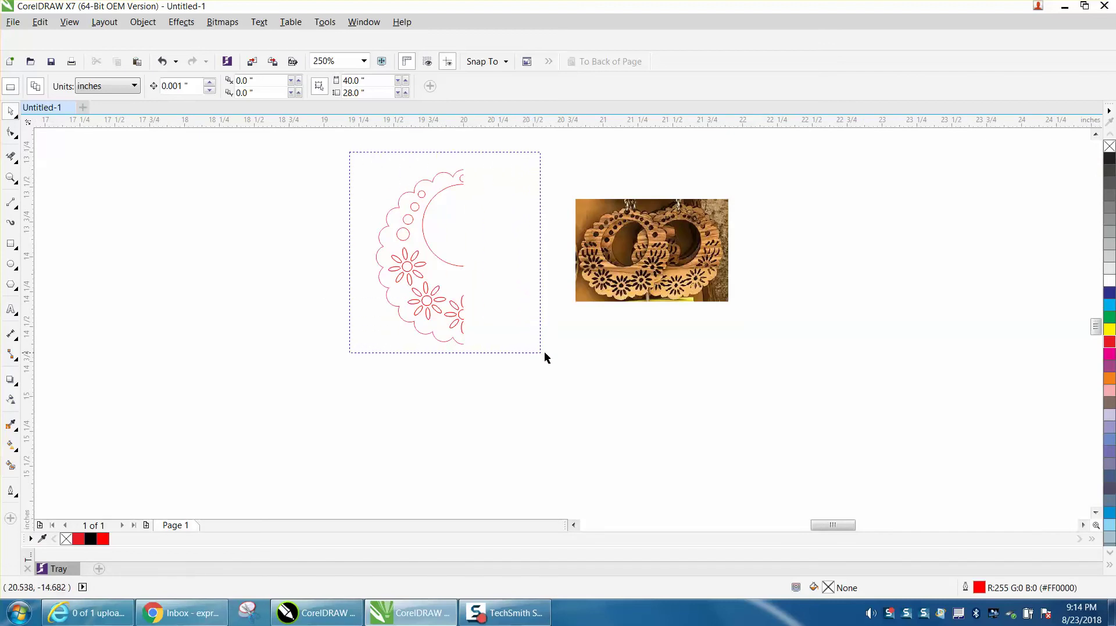
drag(546, 352, 561, 352)
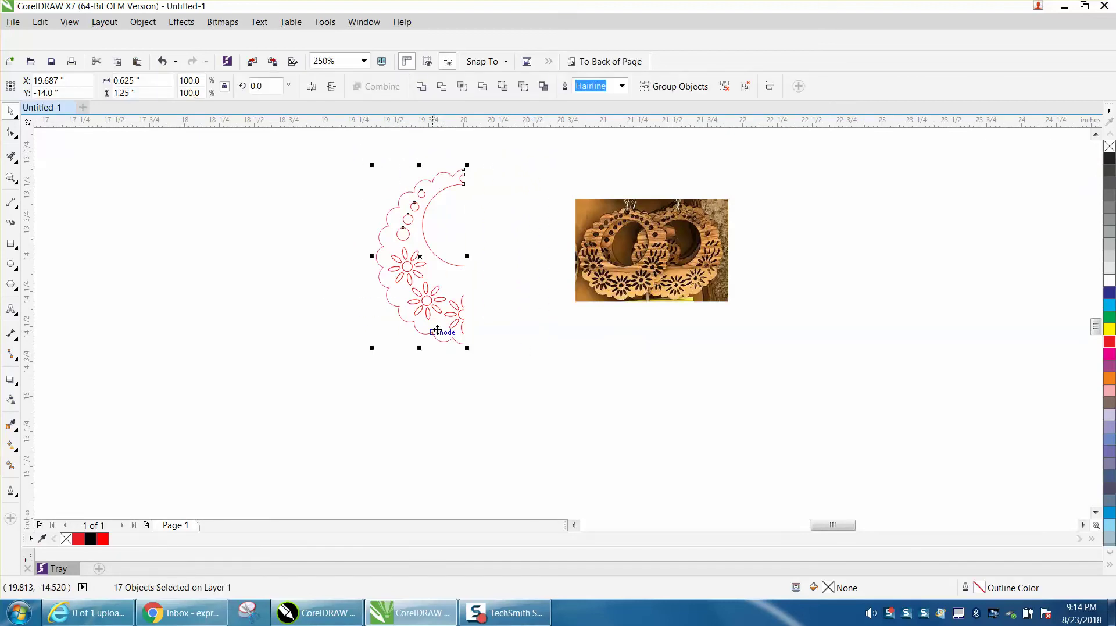
click(12, 178)
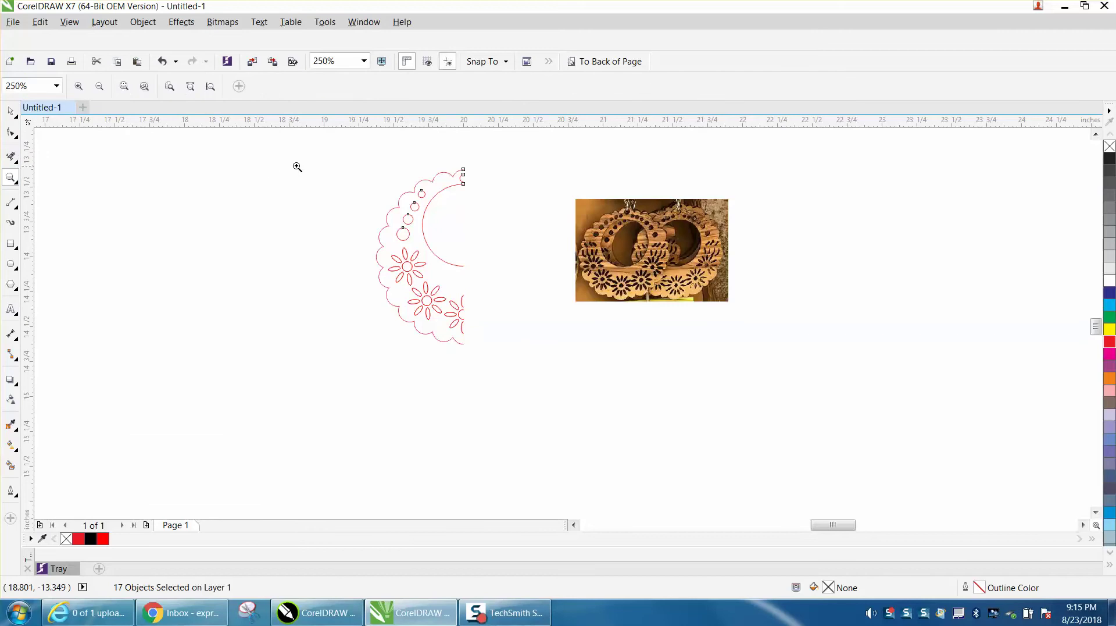
drag(315, 154, 496, 311)
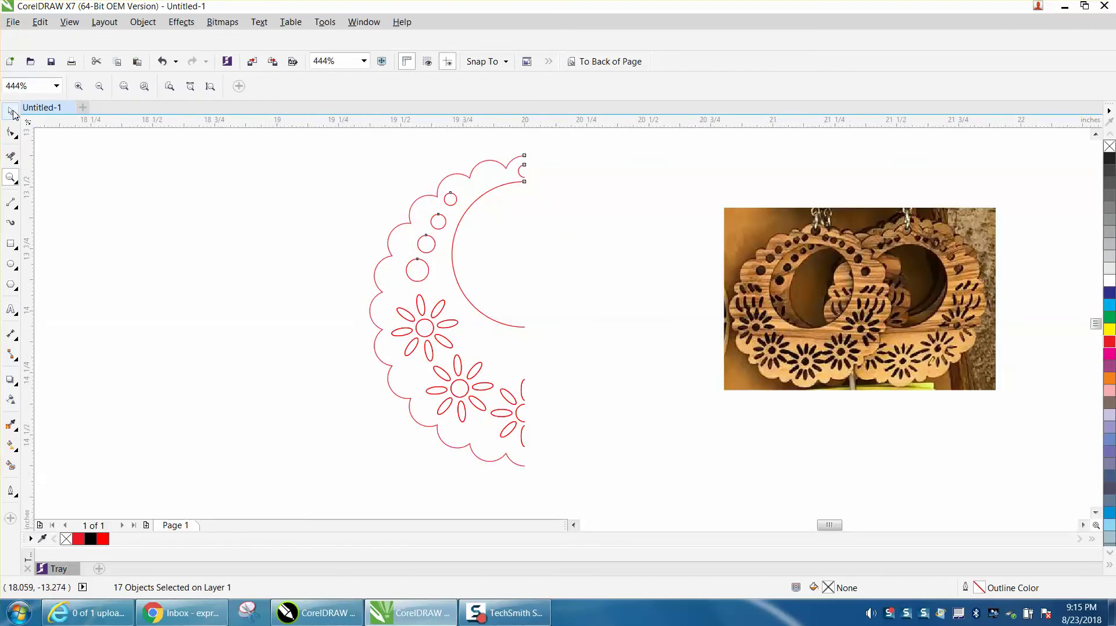
click(12, 111)
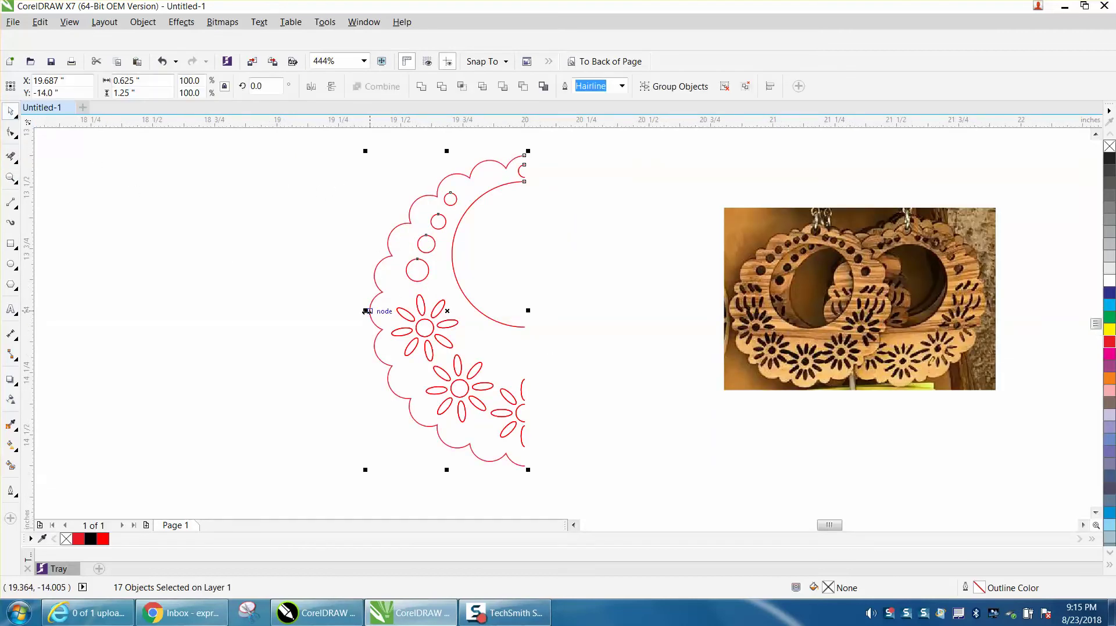
drag(366, 310, 546, 316)
click(608, 493)
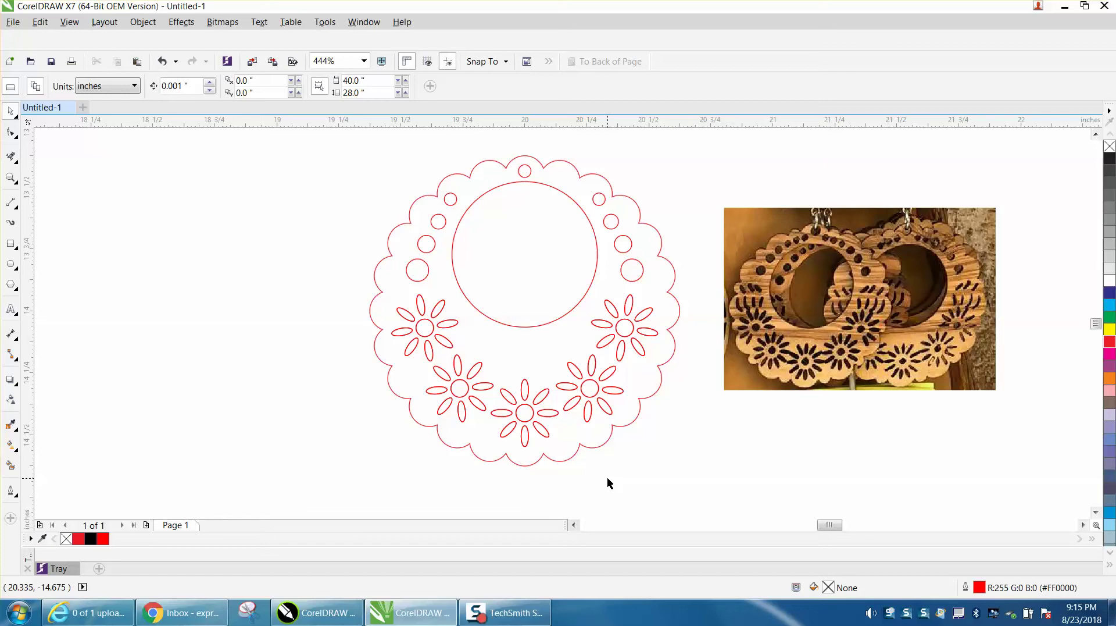
click(162, 62)
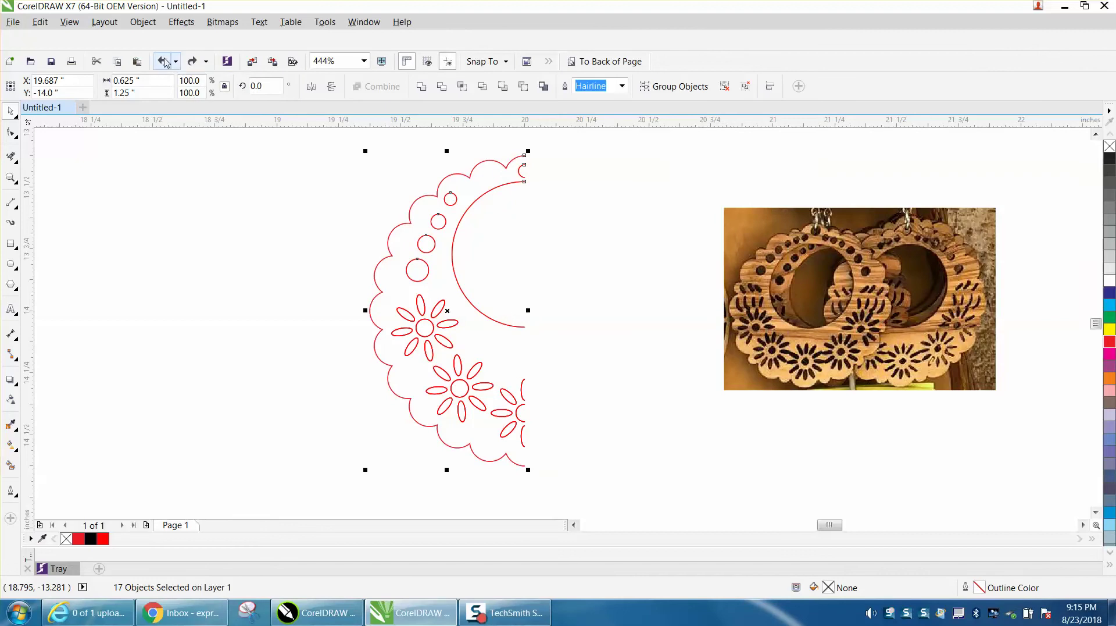
- Nudge the small top circle and the lower circle into place on the left half
click(11, 178)
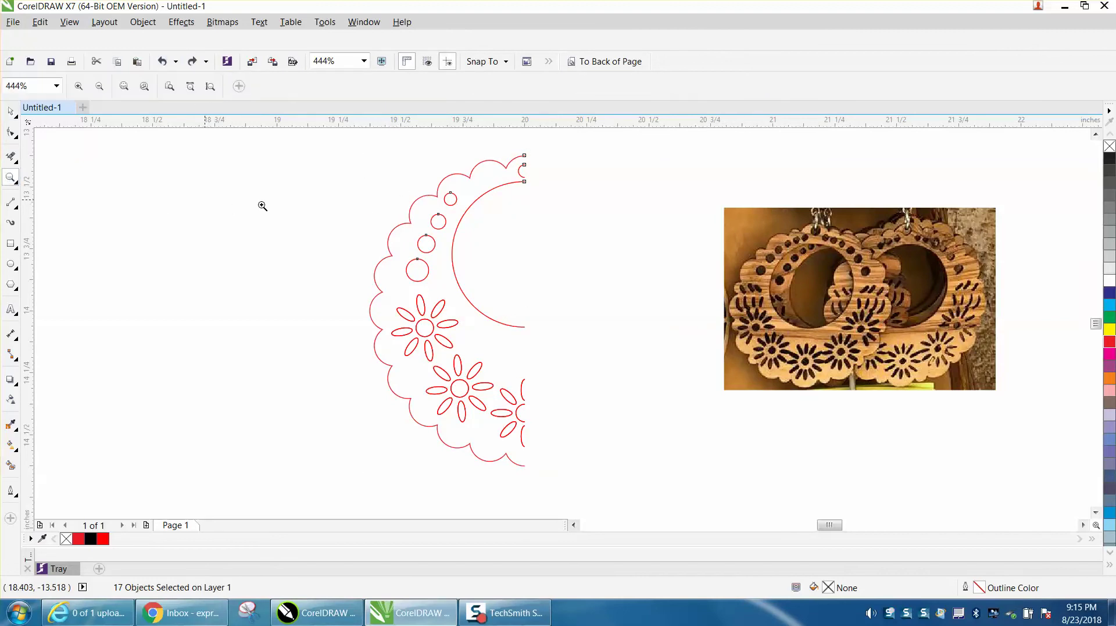
drag(372, 181, 568, 314)
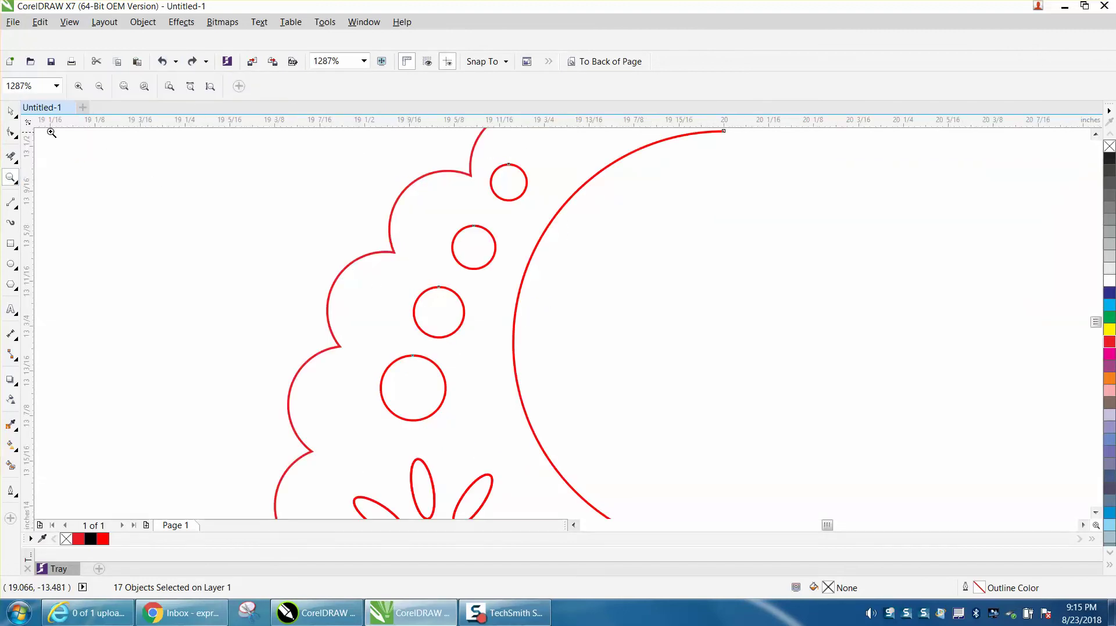
click(8, 113)
click(510, 201)
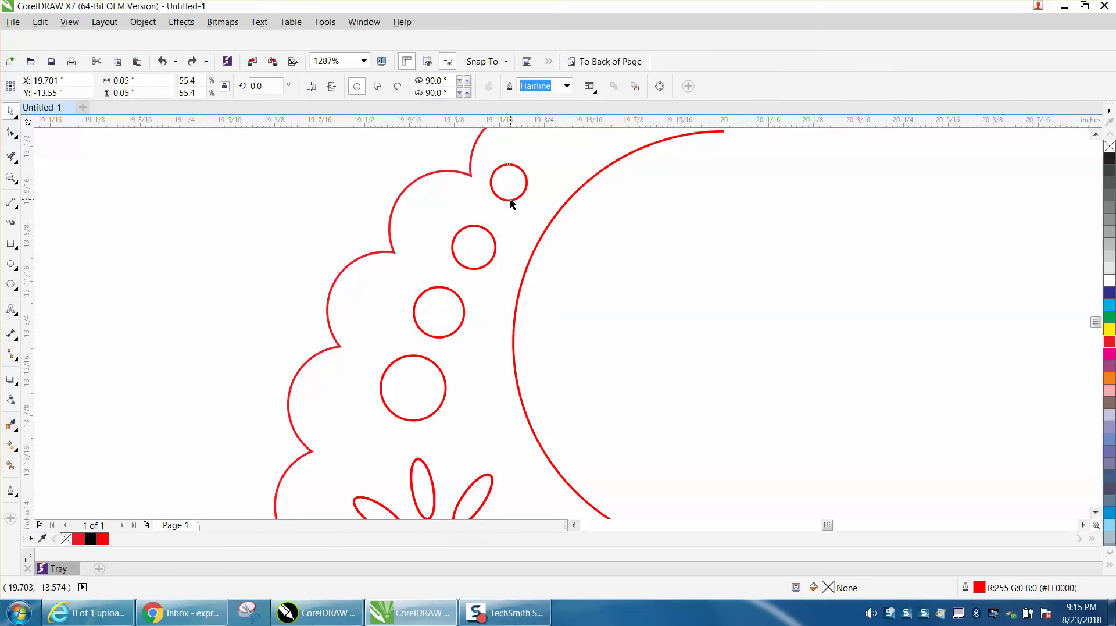
drag(511, 203, 508, 209)
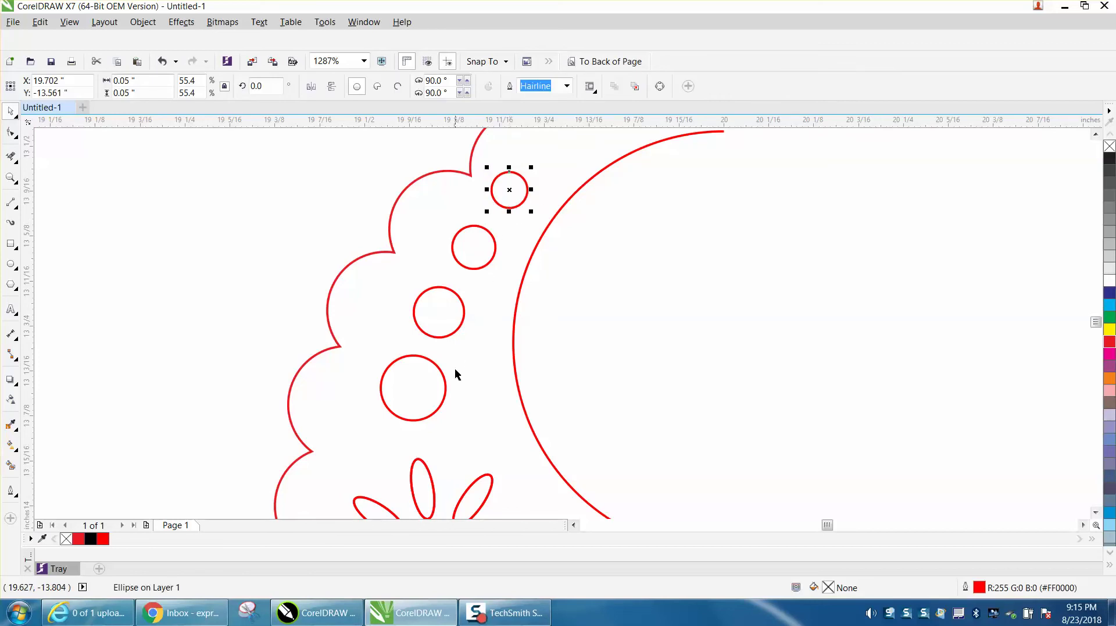
click(447, 388)
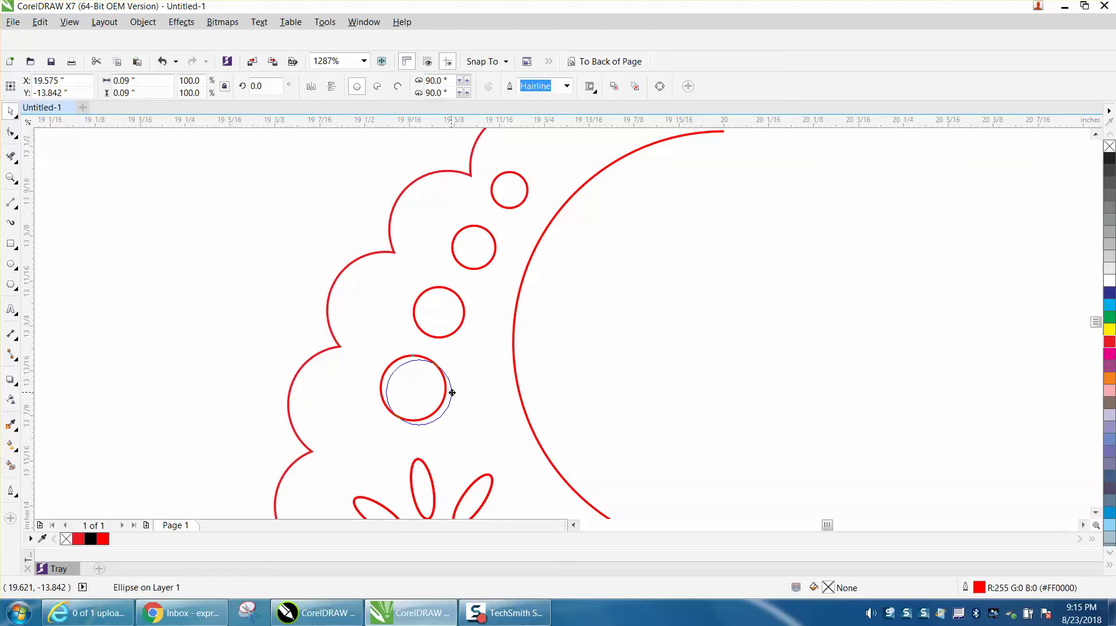
drag(448, 390, 457, 394)
scroll(359, 327, down, 2)
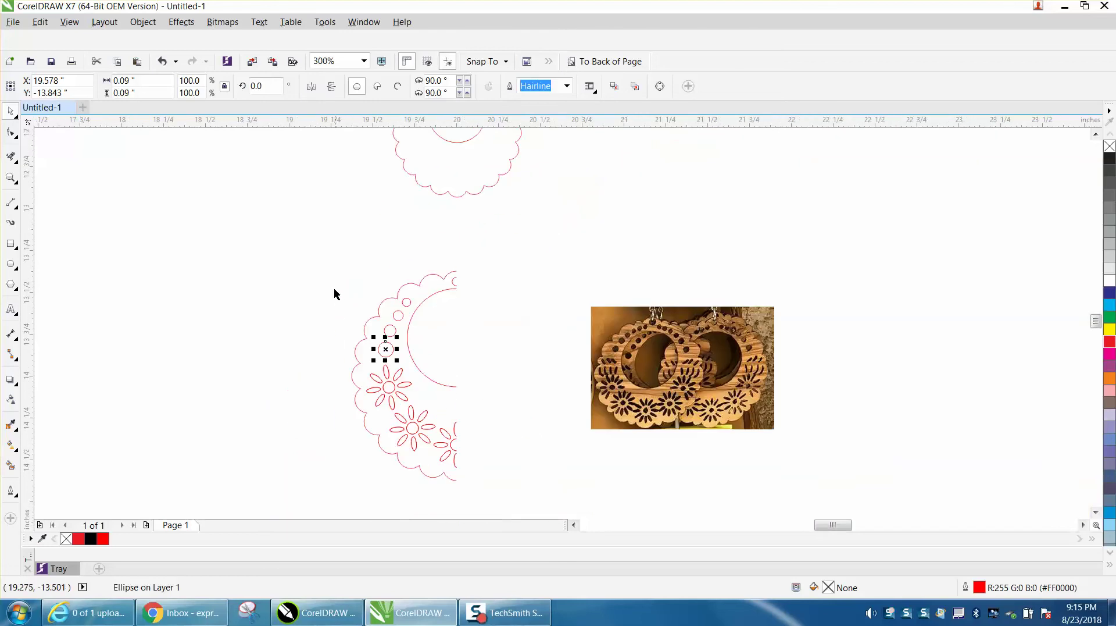
key(z)
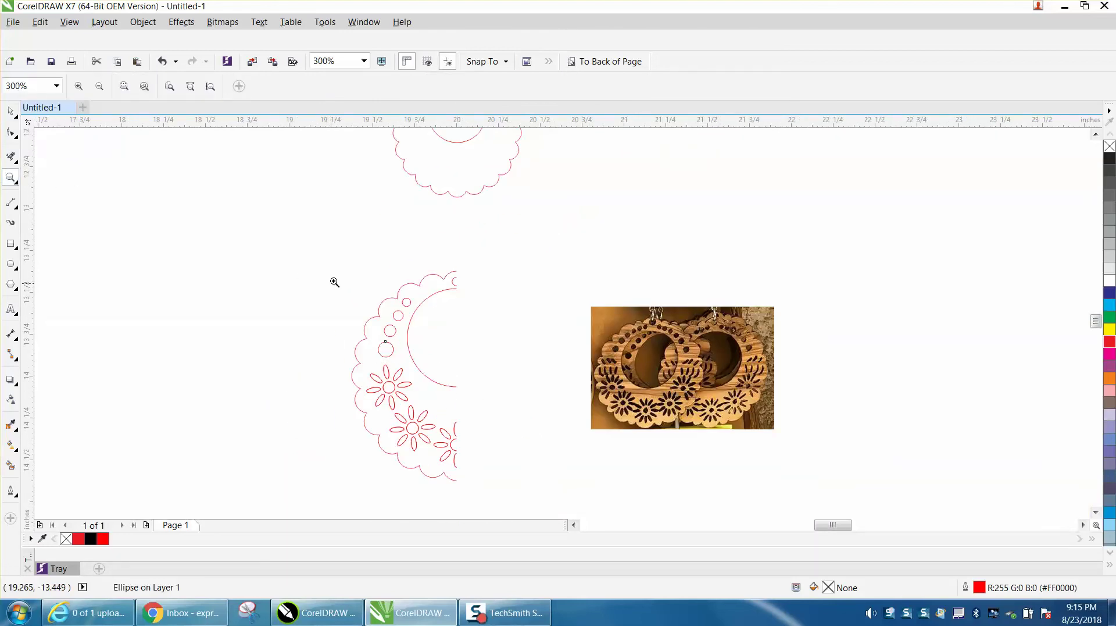
drag(313, 250, 657, 510)
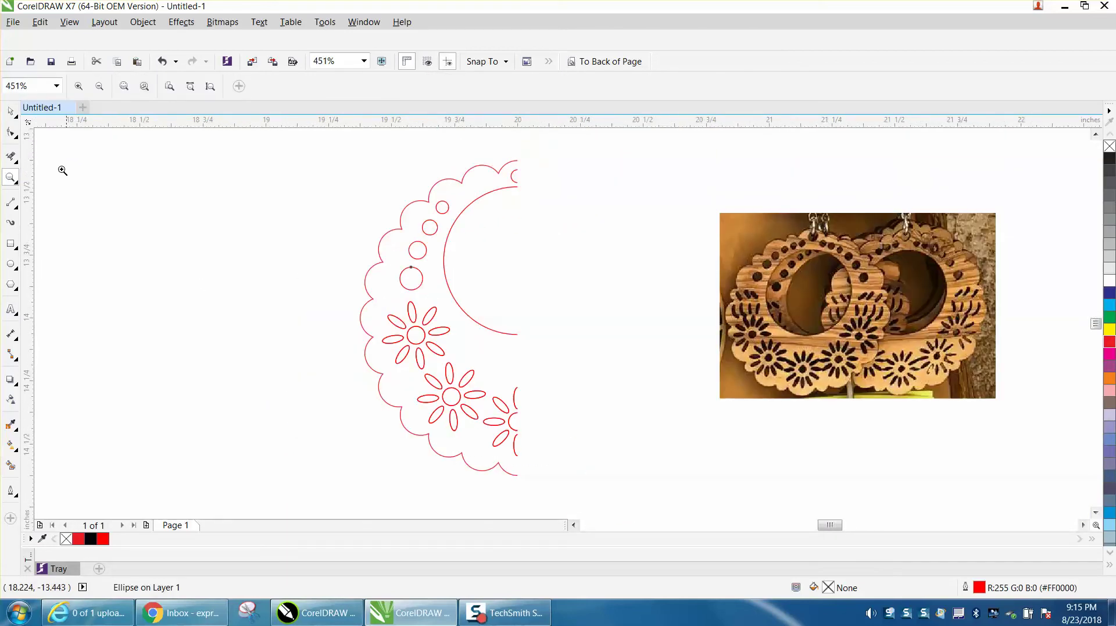
- Select all 17 objects of the half design and drop a mirrored copy on the right
click(11, 114)
drag(302, 145, 617, 489)
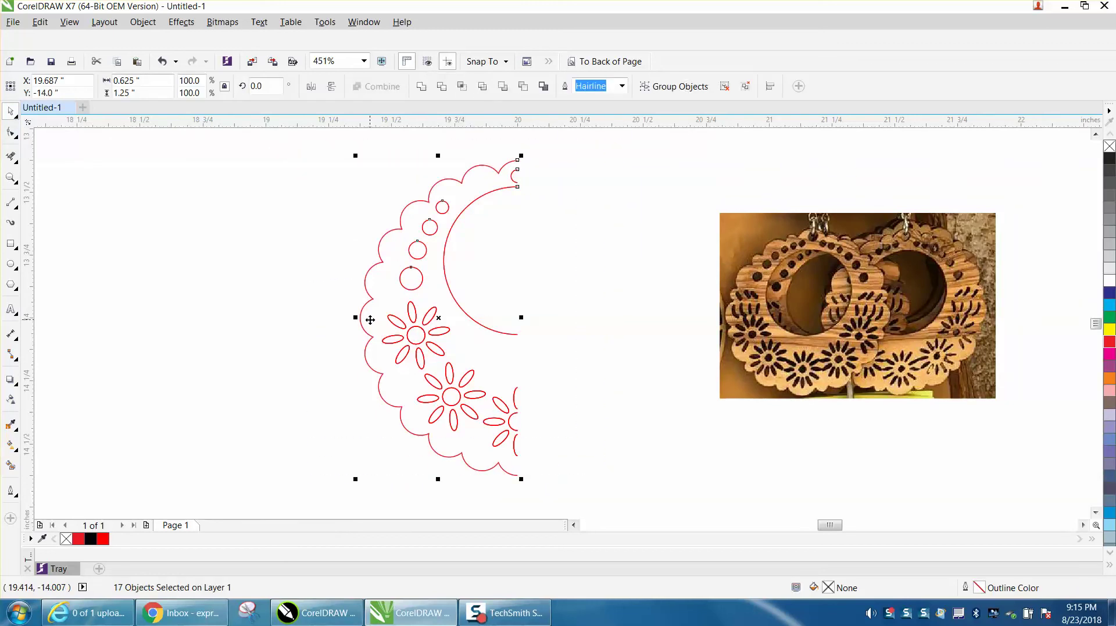
drag(357, 319, 533, 319)
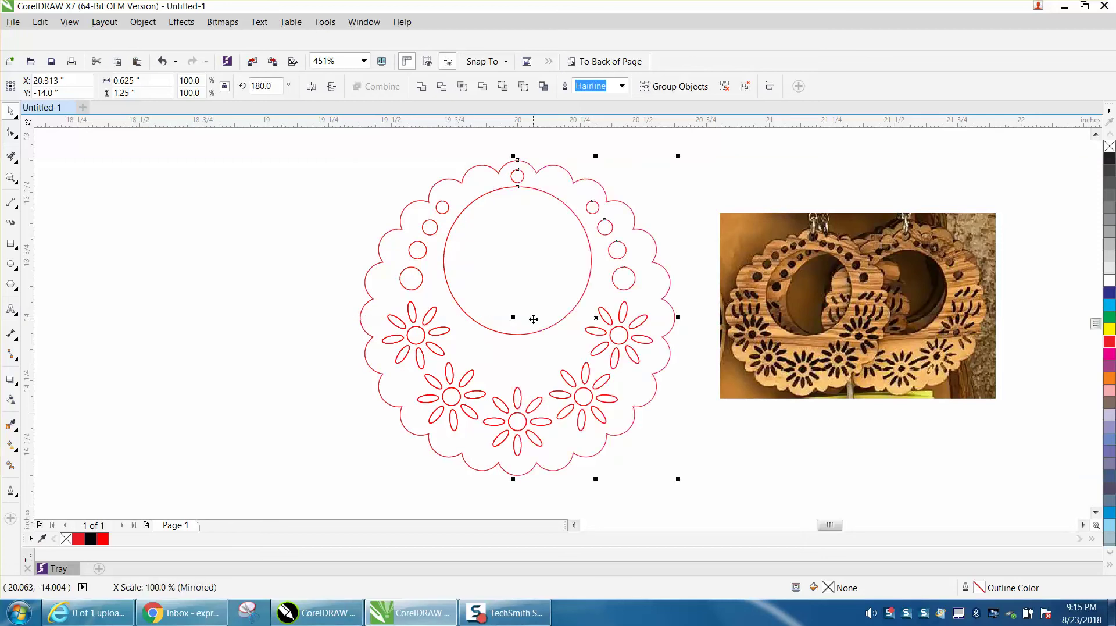
click(683, 435)
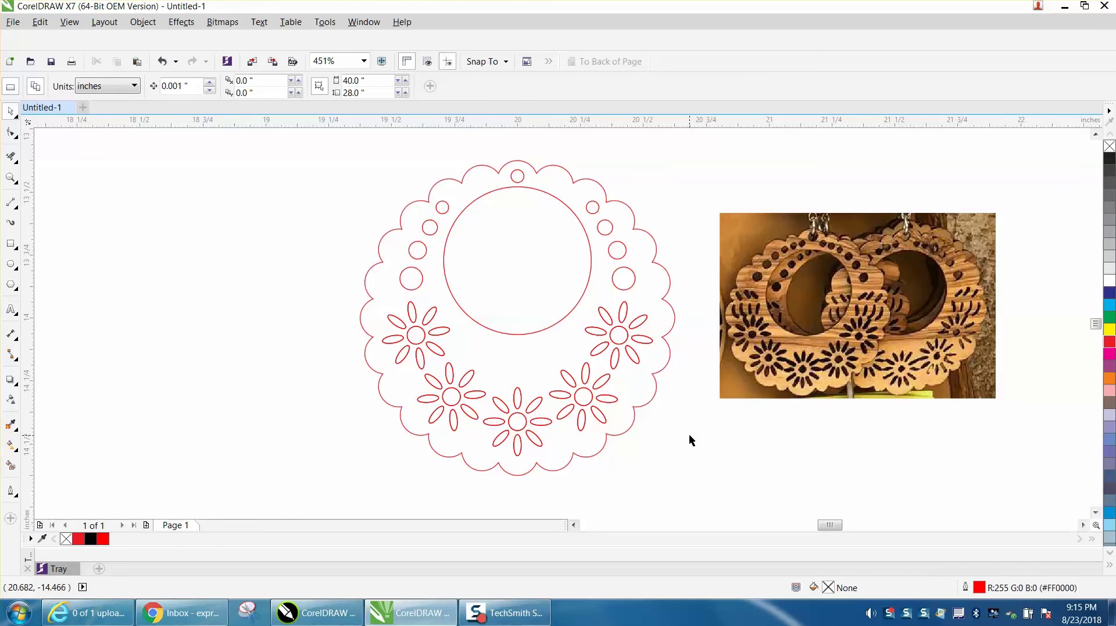
scroll(635, 439, down, 3)
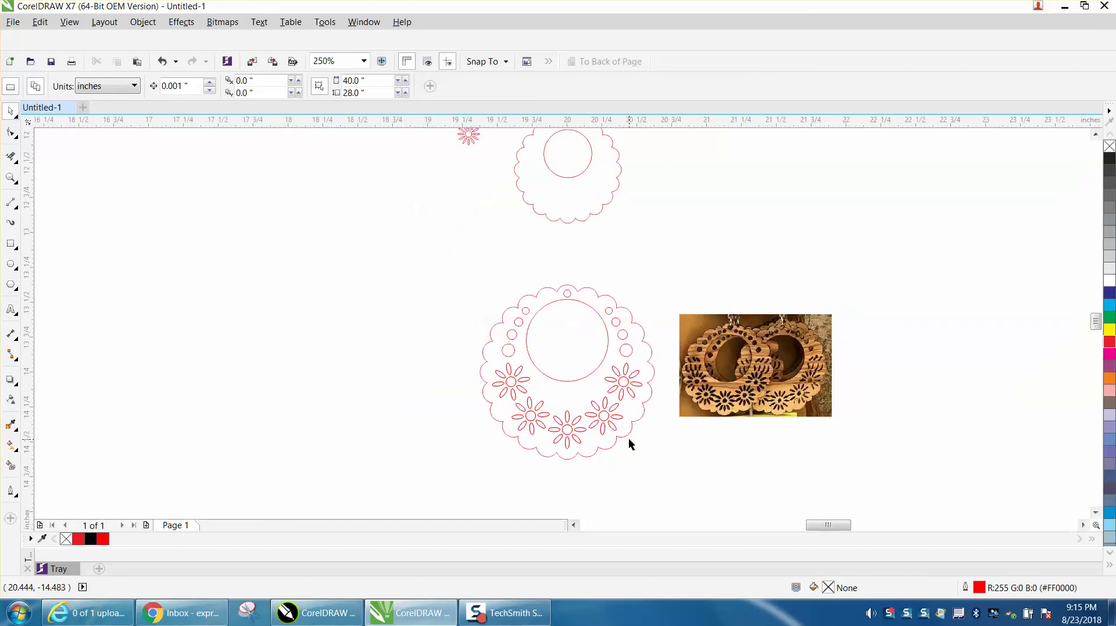
- Enclose the earring in a rectangle and Smart Fill it into one solid shape
click(12, 178)
mouse_move(374, 246)
mouse_down()
mouse_move(446, 316)
mouse_move(780, 486)
mouse_up()
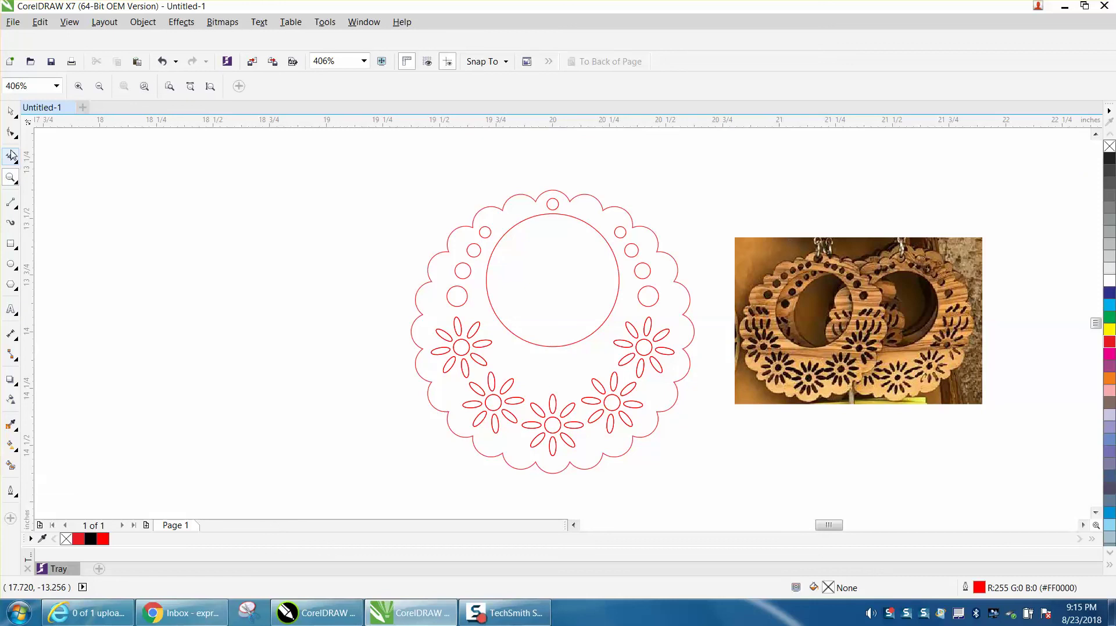
click(12, 244)
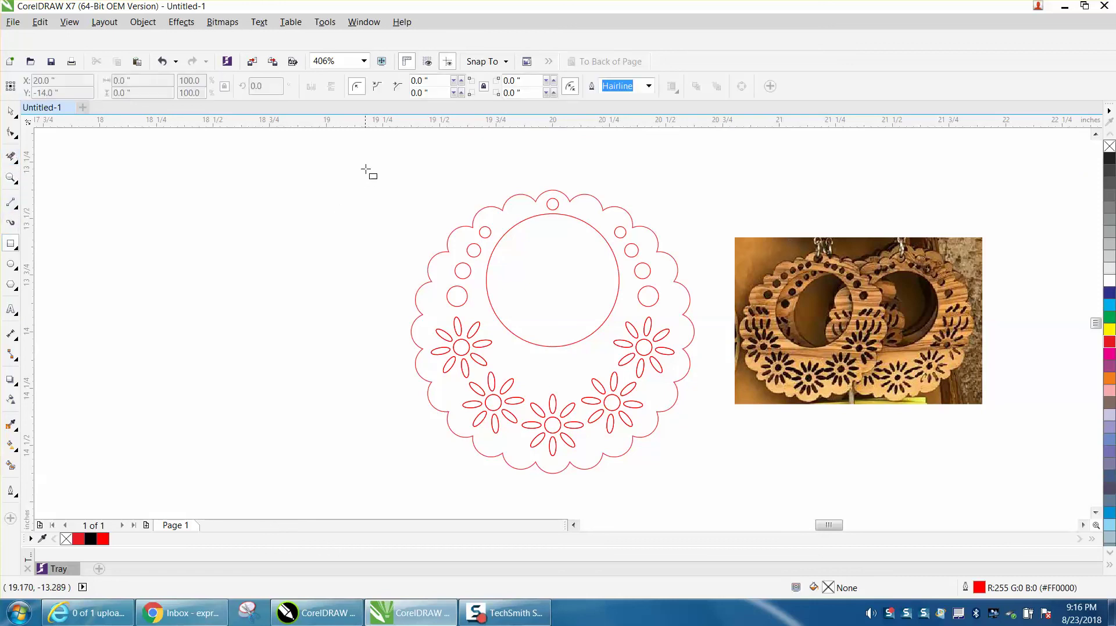
drag(366, 175, 750, 495)
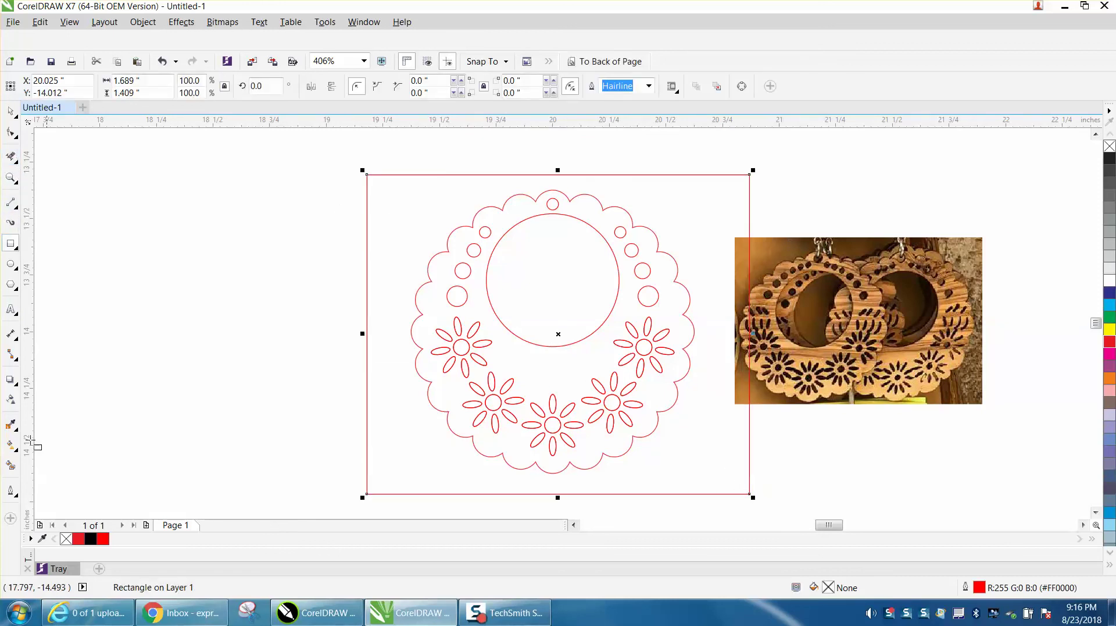
click(11, 468)
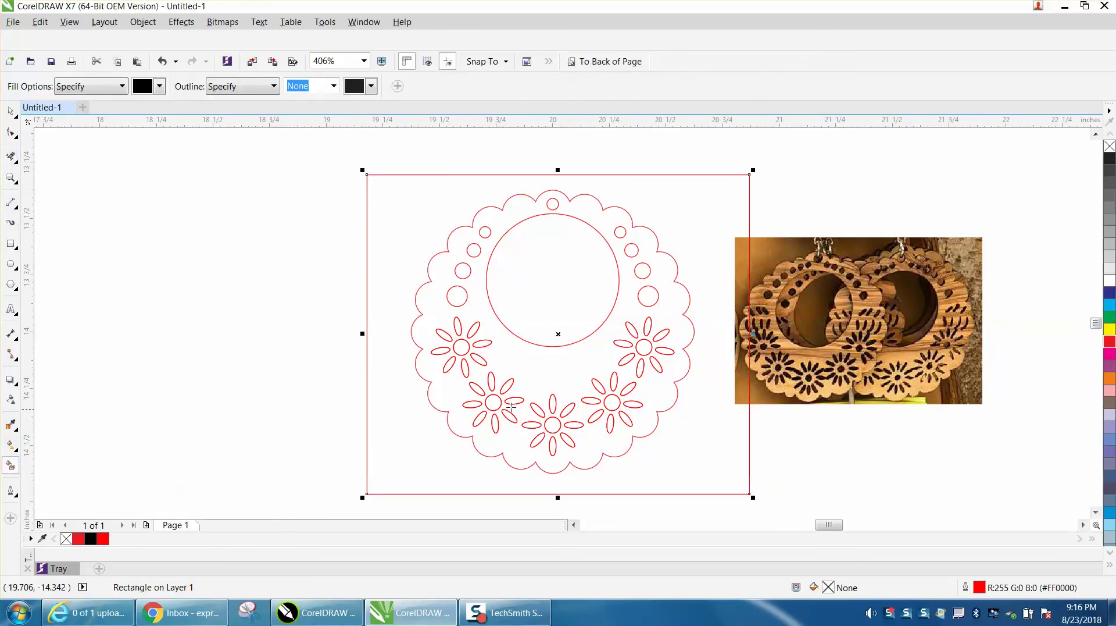
click(536, 379)
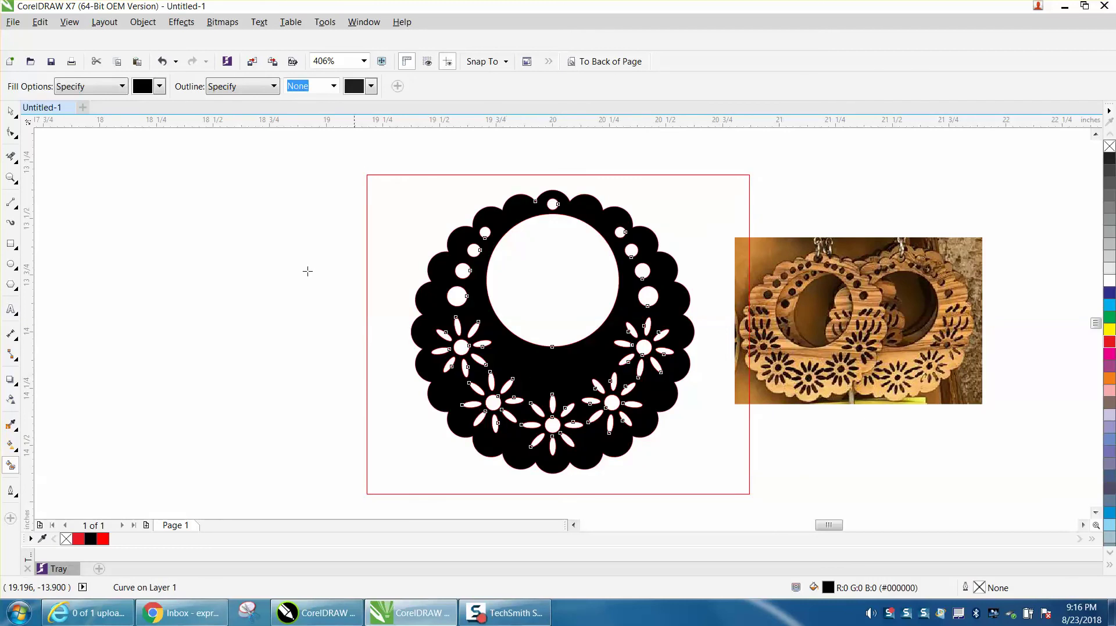
- Move the filled shape left, remove its fill and give it a red outline
click(12, 112)
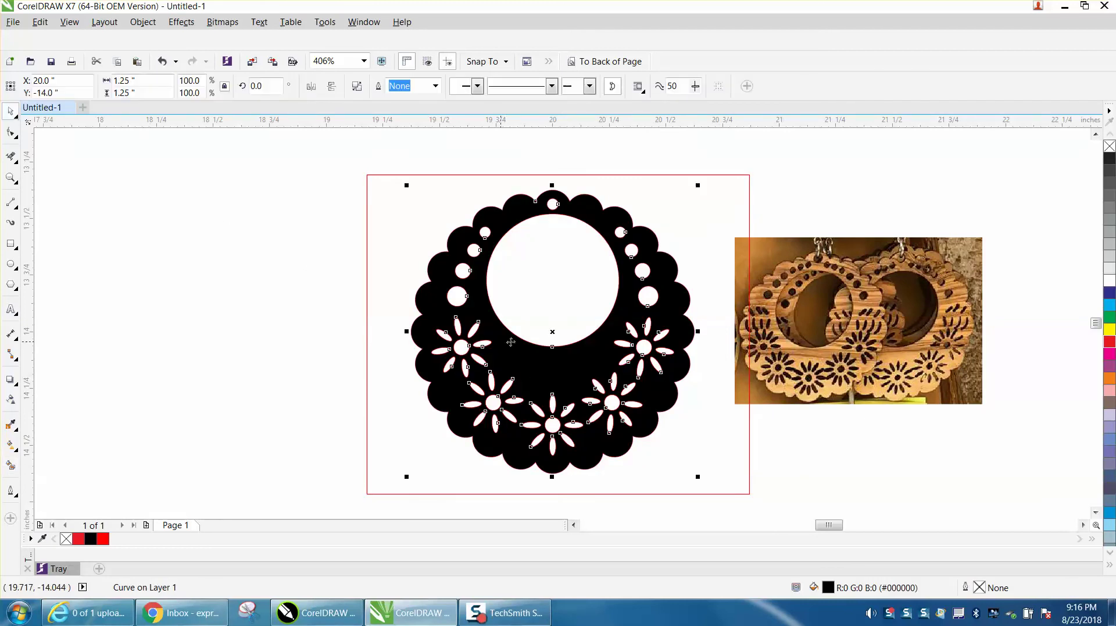
drag(552, 332, 254, 323)
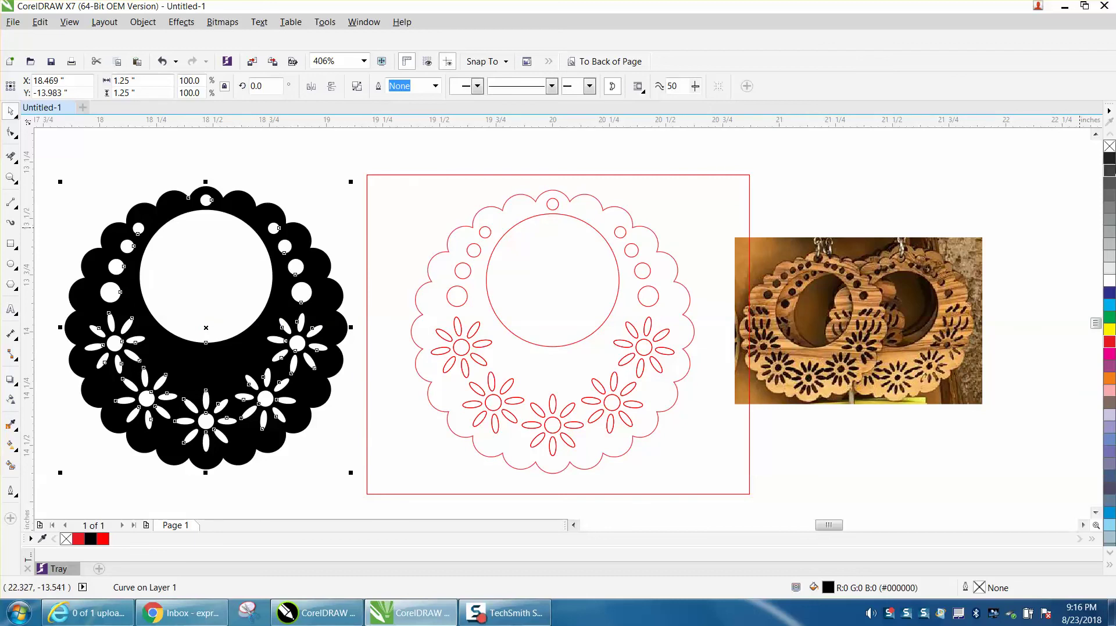
click(1109, 147)
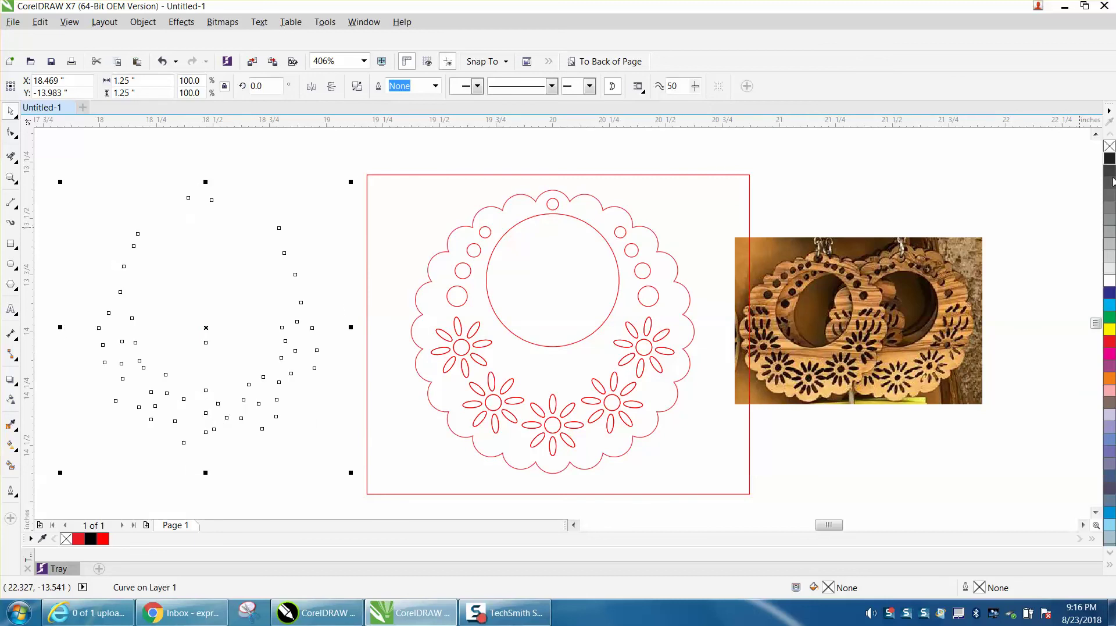
right_click(1110, 343)
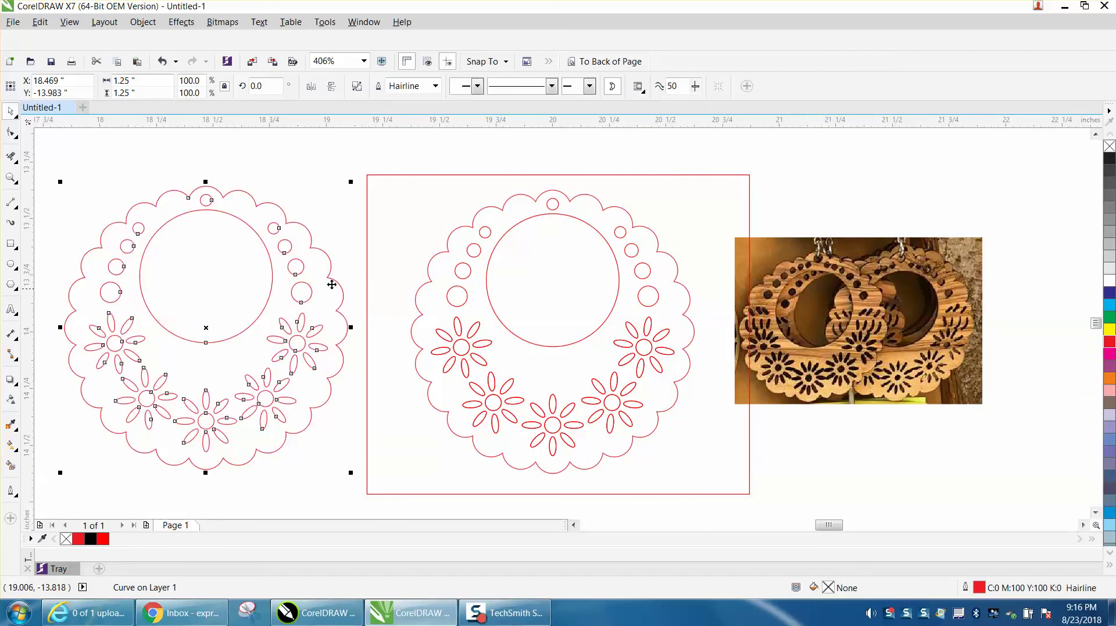
click(336, 257)
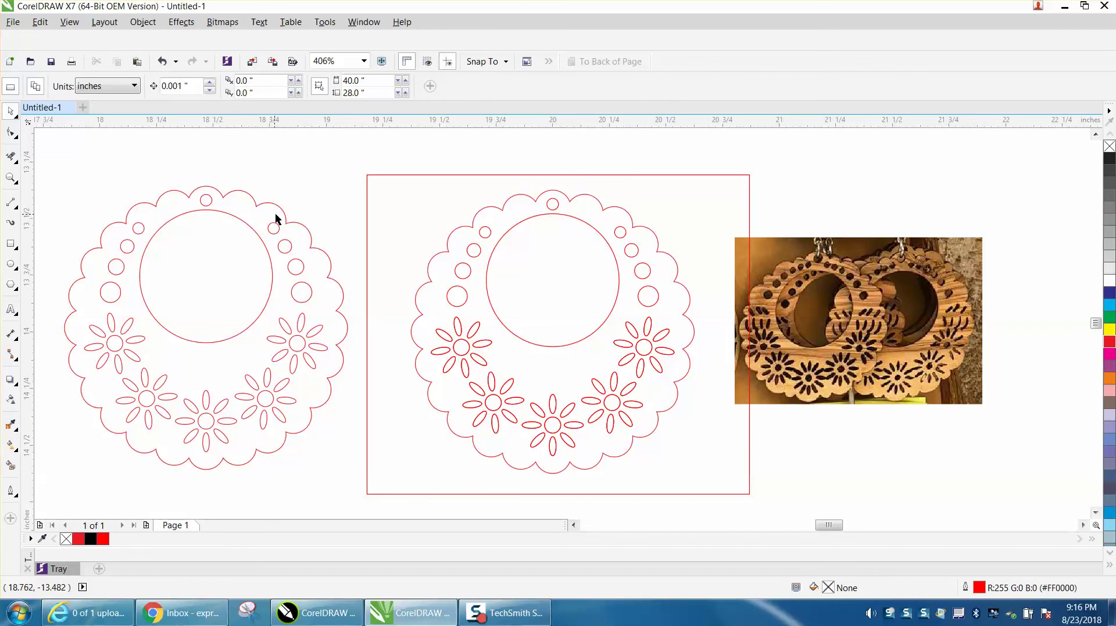
- Delete the frame rectangle and all inner cutouts and circles of the middle earring
key(ctrl+z)
drag(508, 229, 510, 280)
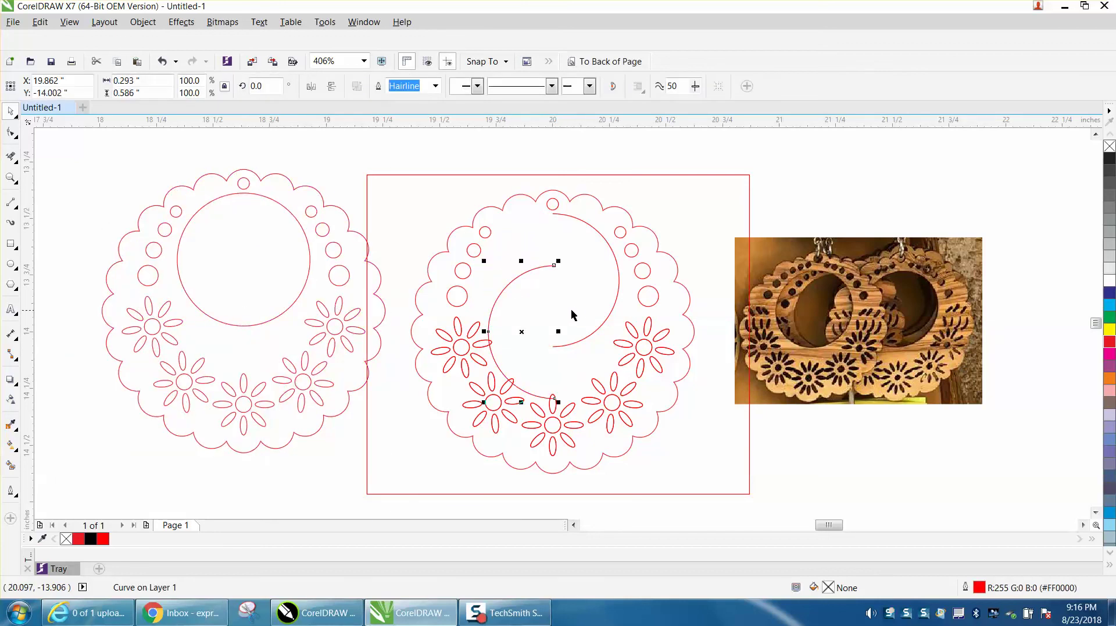
click(414, 176)
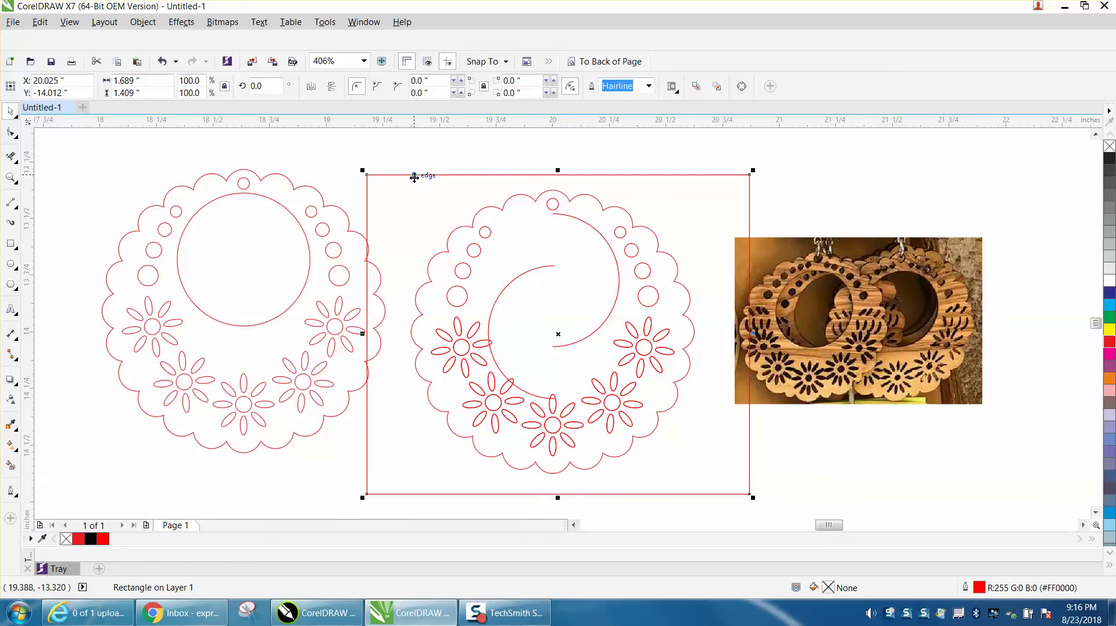
key(Delete)
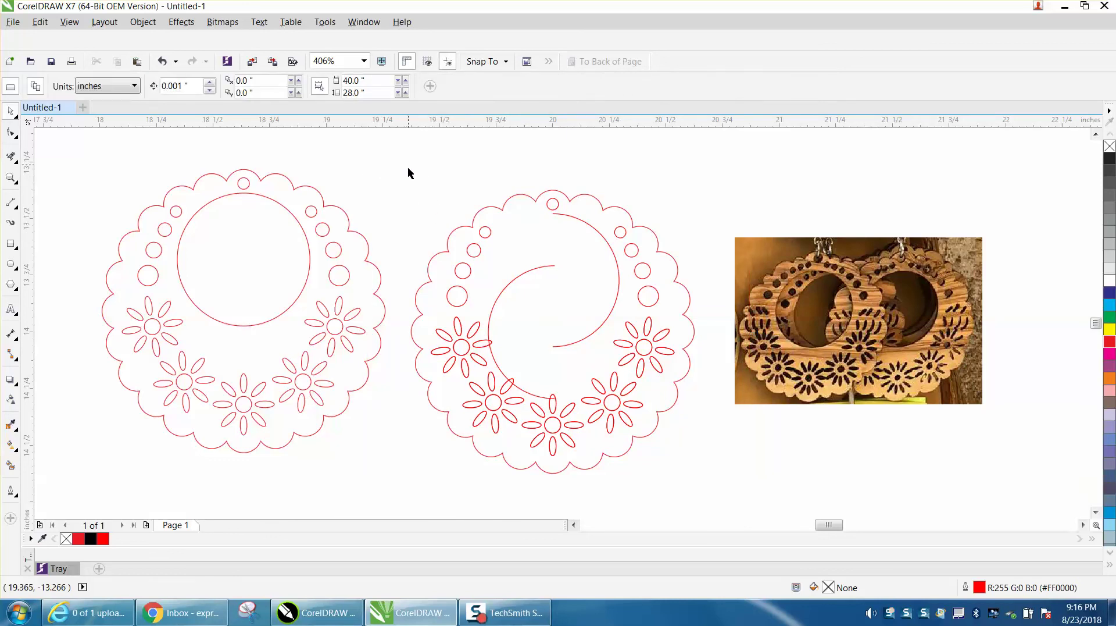
drag(407, 172, 737, 453)
key(Delete)
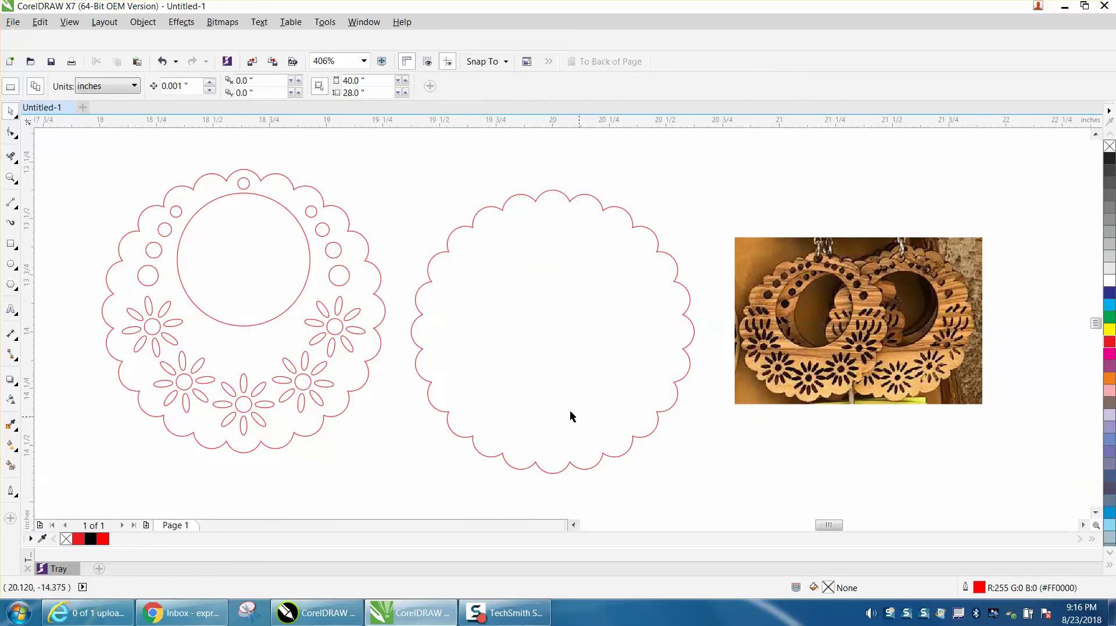